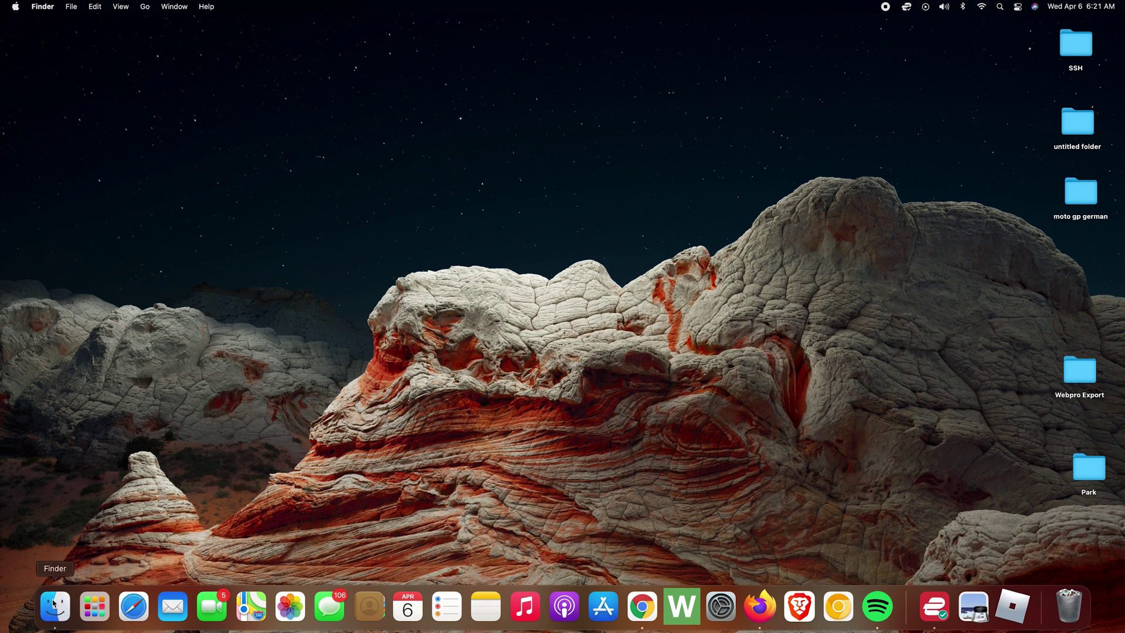
Open a new Finder window from the Dock, showing Recents with photos and anydesk.dmg.
{"action": "left_click", "coordinate": [54, 603]}
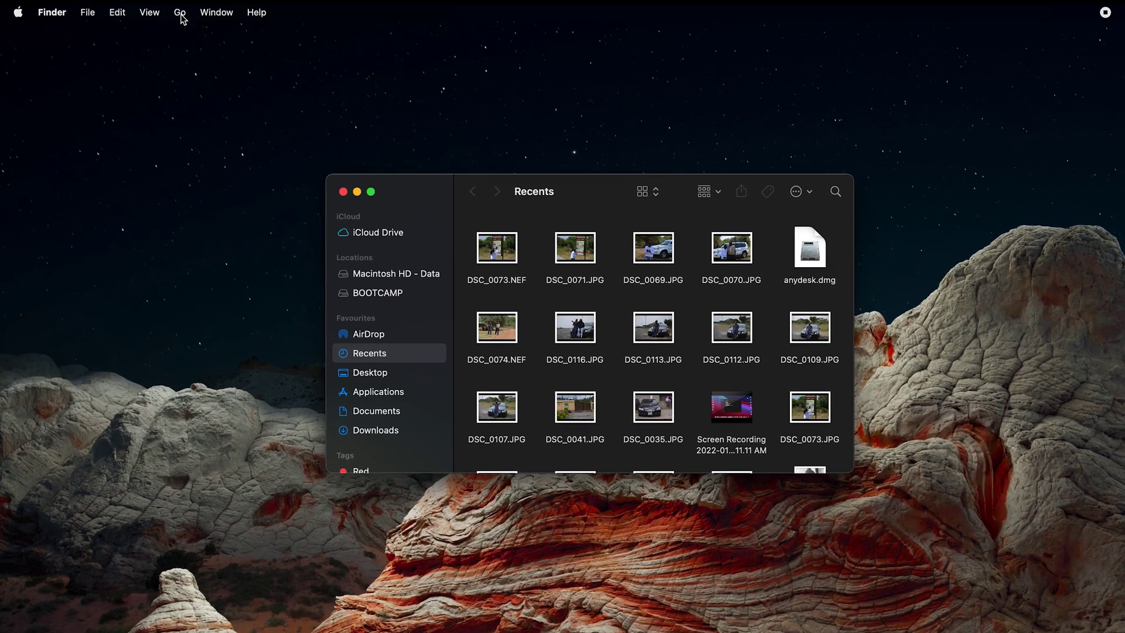
Use Go > Go to Folder to jump to ~/Library/Caches.
{"action": "left_click", "coordinate": [180, 13]}
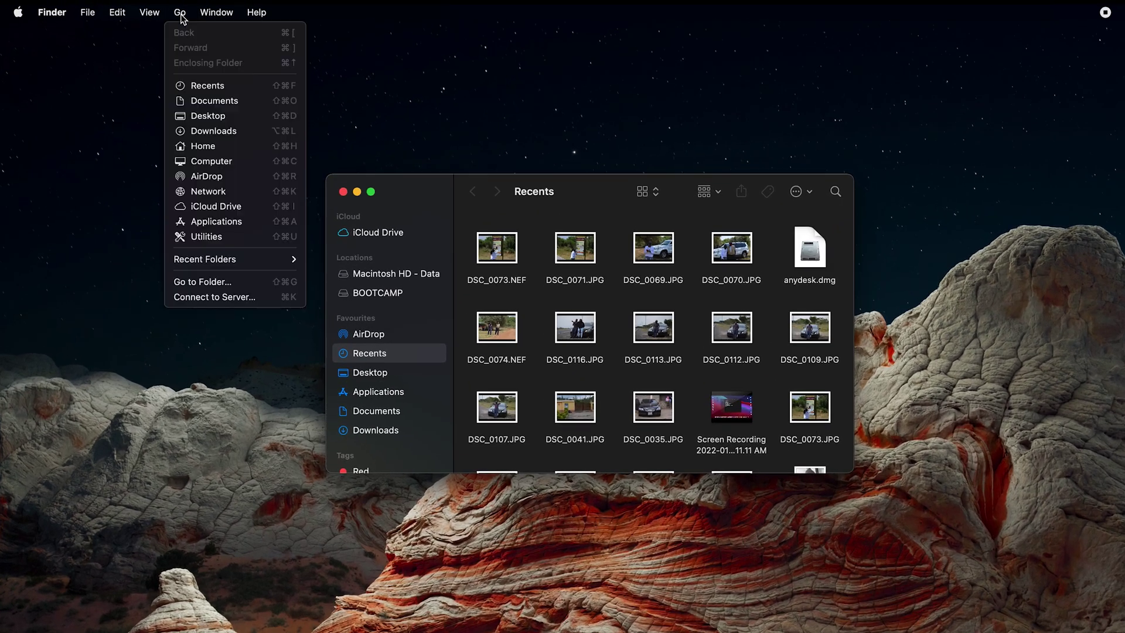
{"action": "left_click", "coordinate": [230, 284]}
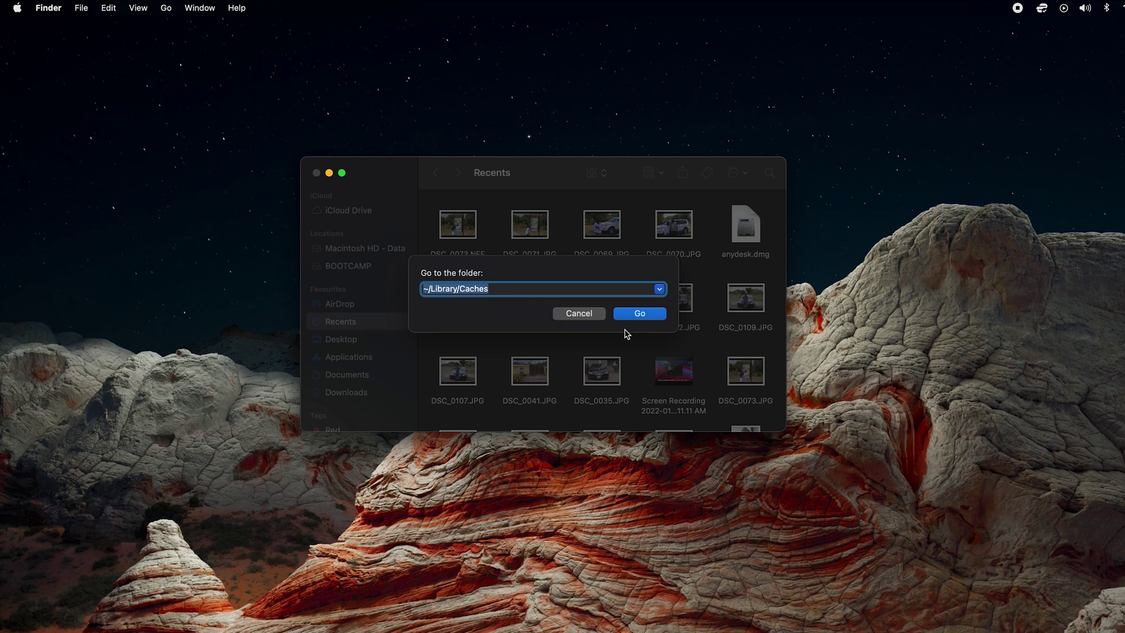
{"action": "left_click", "coordinate": [505, 292]}
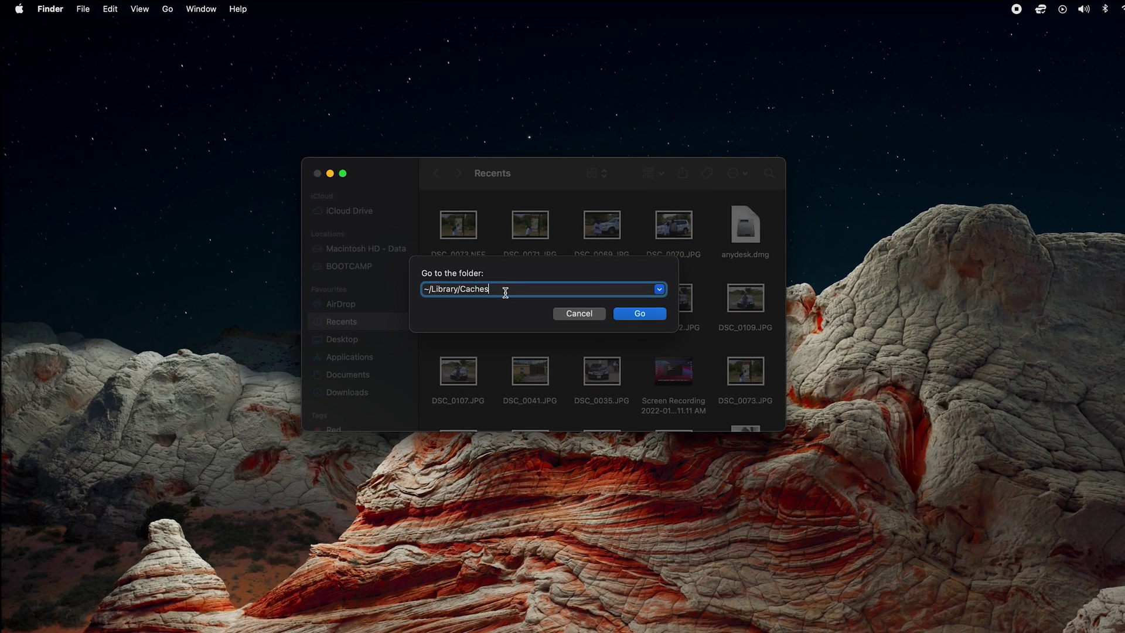
{"action": "left_click", "coordinate": [641, 314]}
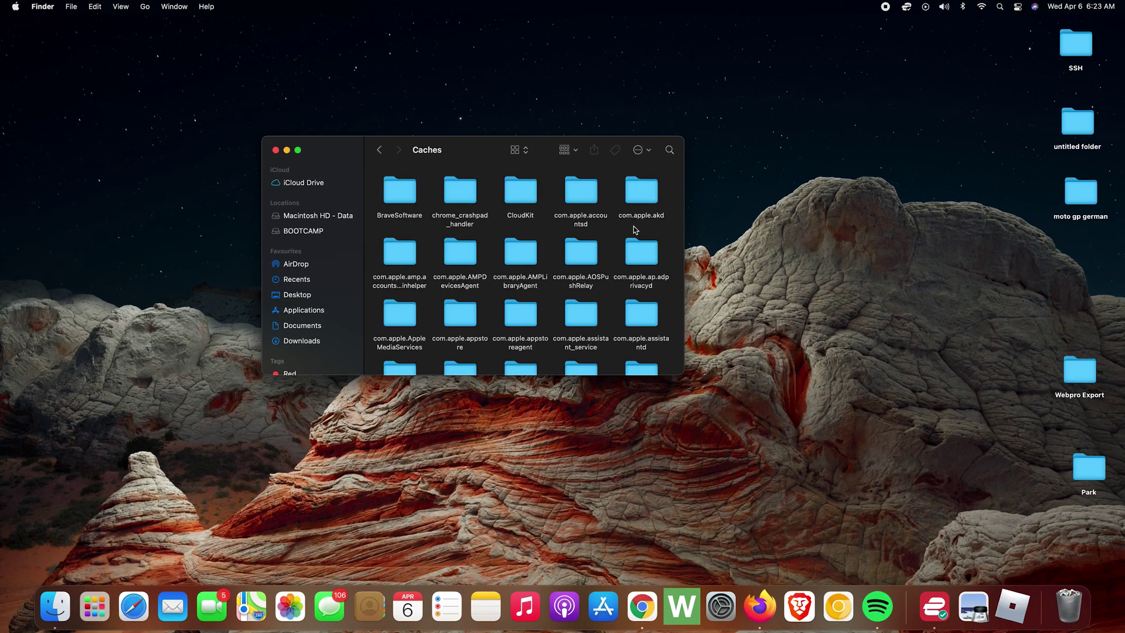
Enlarge the Finder window and move it up and to the right.
{"action": "left_click_drag", "start_coordinate": [684, 218], "coordinate": [803, 213]}
{"action": "left_click_drag", "start_coordinate": [596, 374], "coordinate": [596, 496]}
{"action": "left_click_drag", "start_coordinate": [348, 142], "coordinate": [422, 125]}
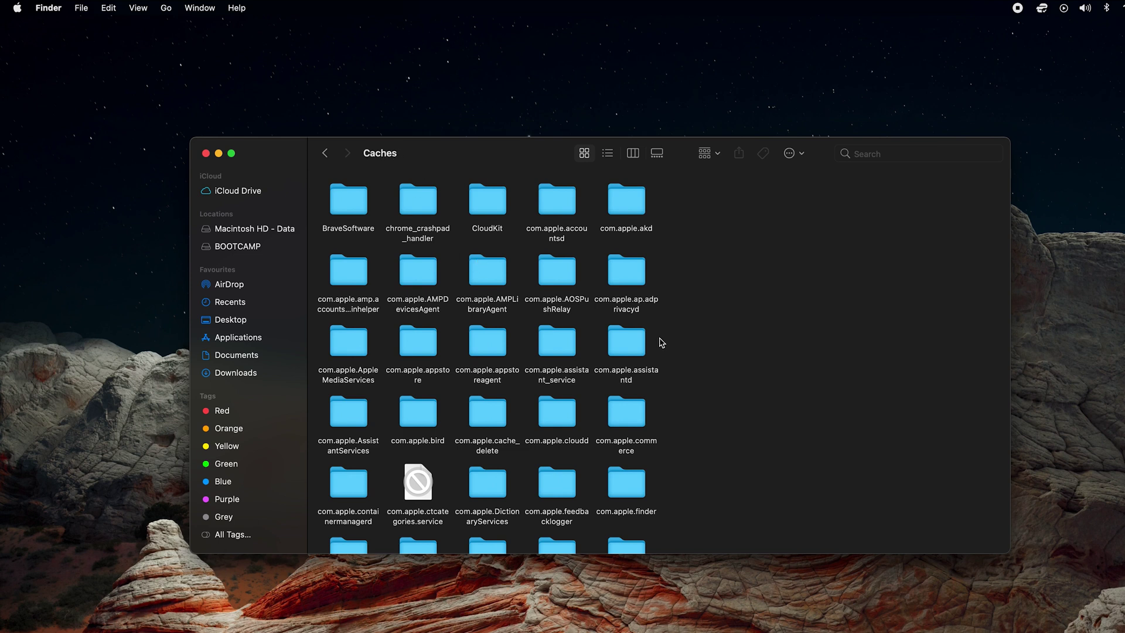
Look through the Caches folders and switch Finder to column view.
{"action": "scroll", "coordinate": [632, 421], "scroll_direction": "down", "scroll_amount": 3}
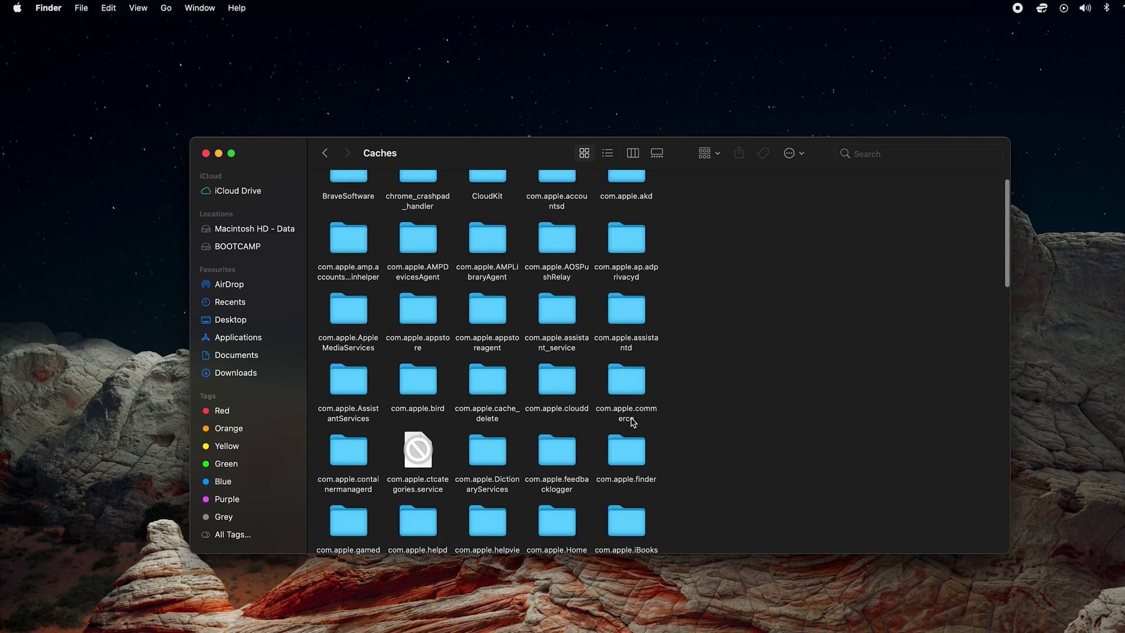
{"action": "scroll", "coordinate": [632, 422], "scroll_direction": "down", "scroll_amount": 10}
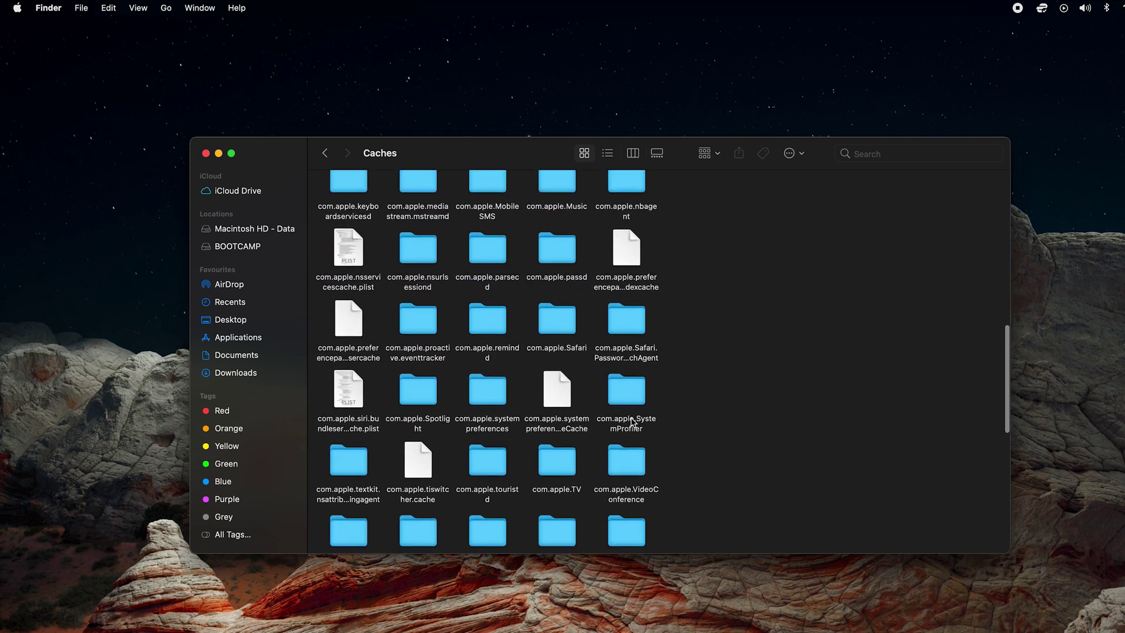
{"action": "scroll", "coordinate": [633, 422], "scroll_direction": "up", "scroll_amount": 3}
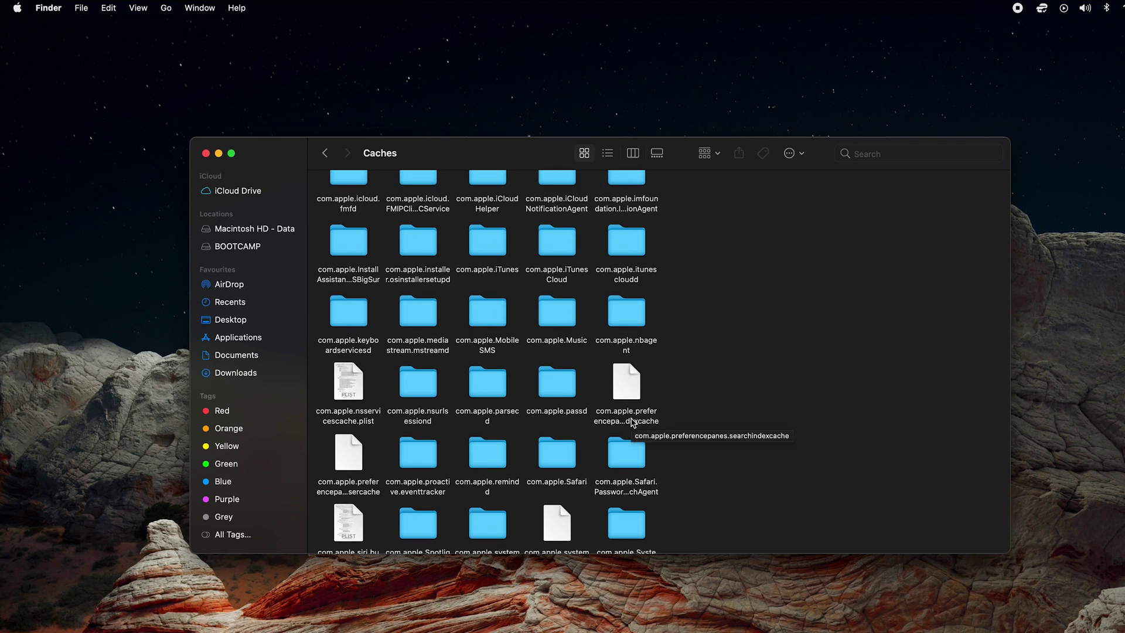
{"action": "scroll", "coordinate": [703, 375], "scroll_direction": "up", "scroll_amount": 10}
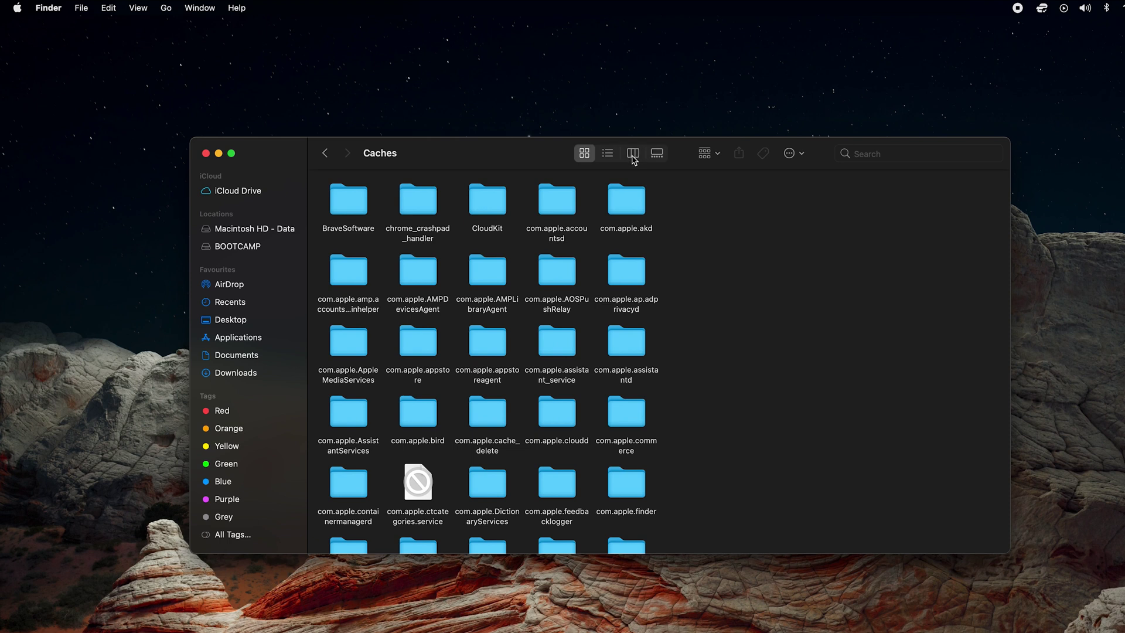
{"action": "left_click", "coordinate": [633, 158]}
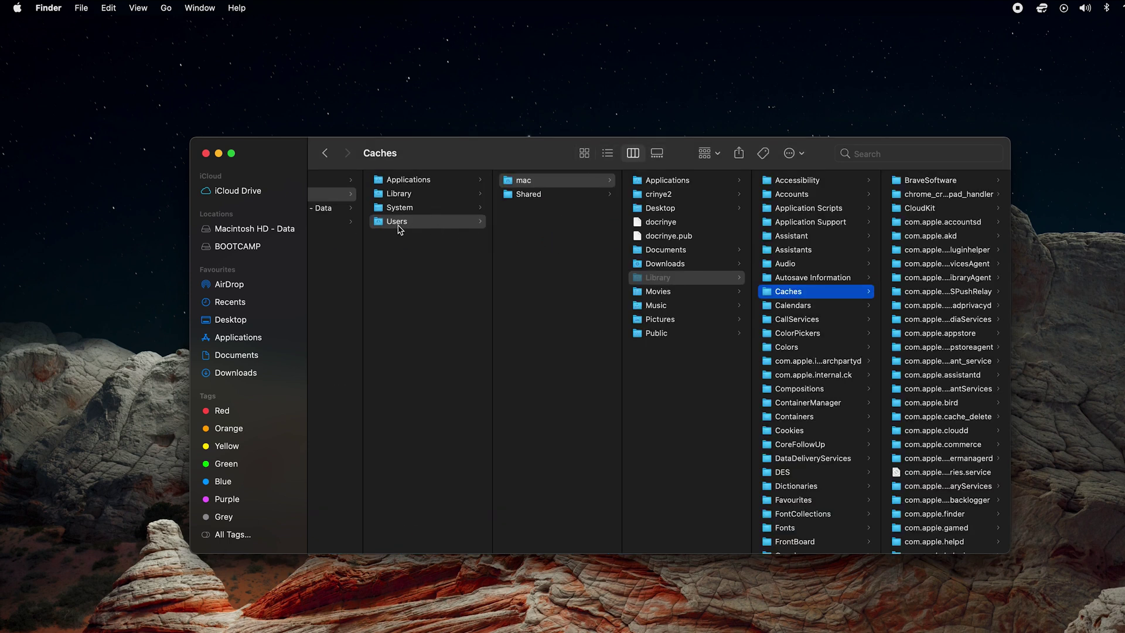
Scroll through the Caches column and select the Snap cache folder.
{"action": "scroll", "coordinate": [683, 276], "scroll_direction": "right", "scroll_amount": 1}
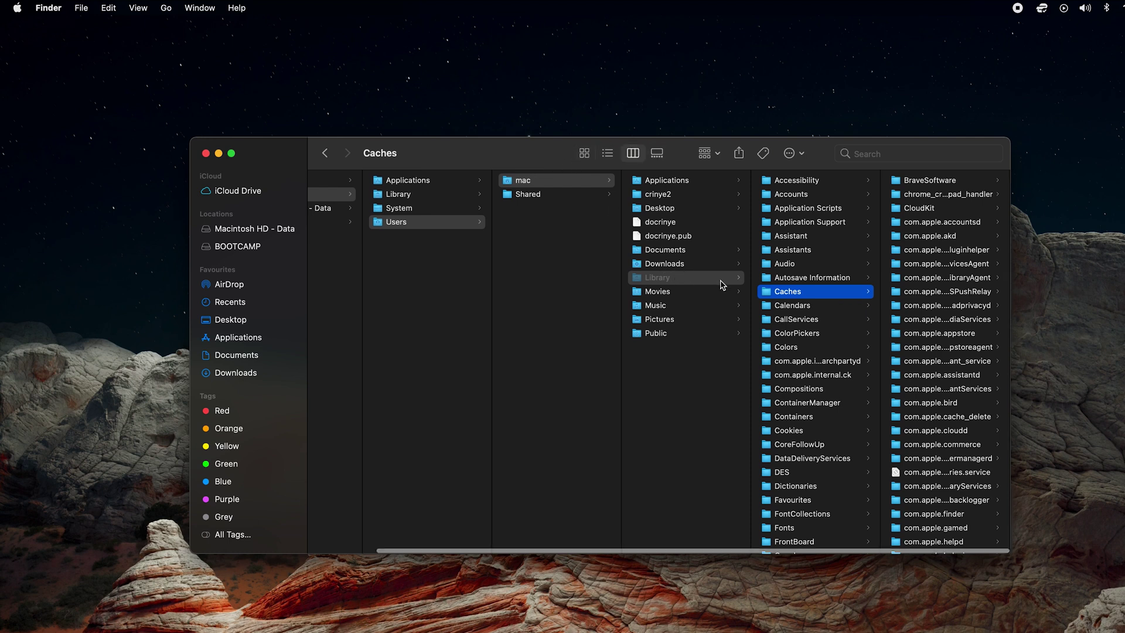
{"action": "scroll", "coordinate": [797, 293], "scroll_direction": "left", "scroll_amount": 1}
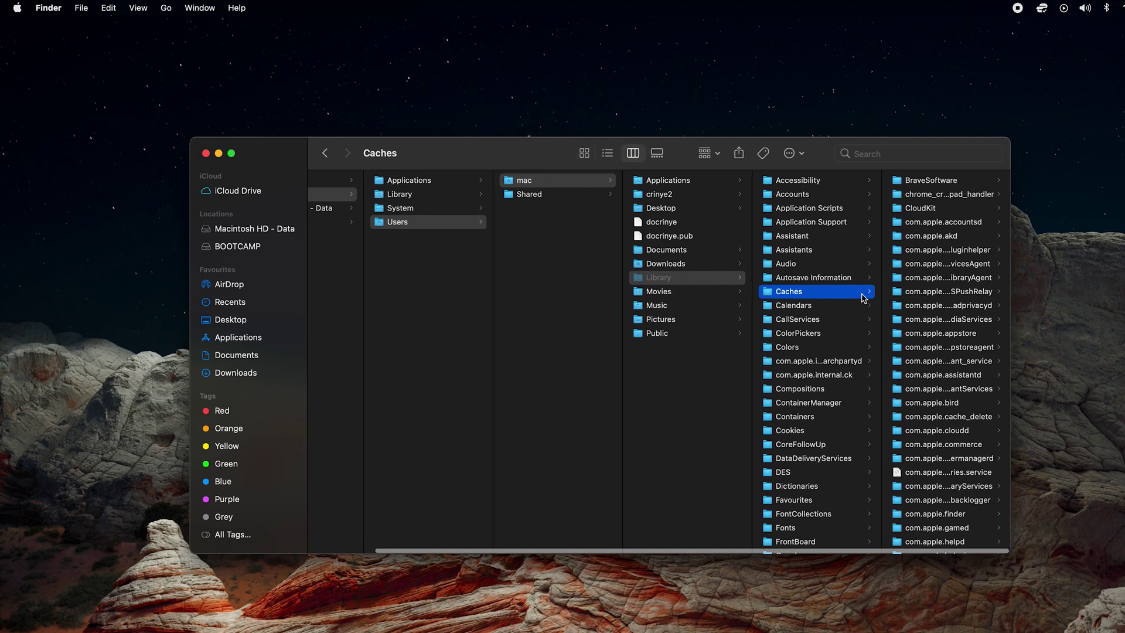
{"action": "scroll", "coordinate": [923, 239], "scroll_direction": "down", "scroll_amount": 15}
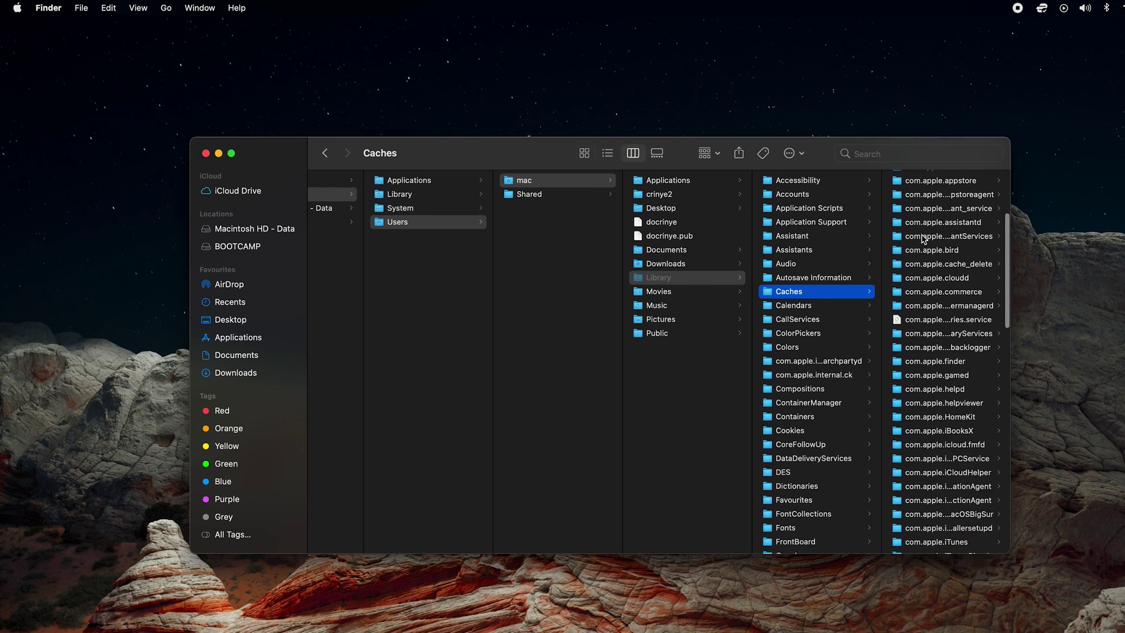
{"action": "scroll", "coordinate": [923, 239], "scroll_direction": "down", "scroll_amount": 6}
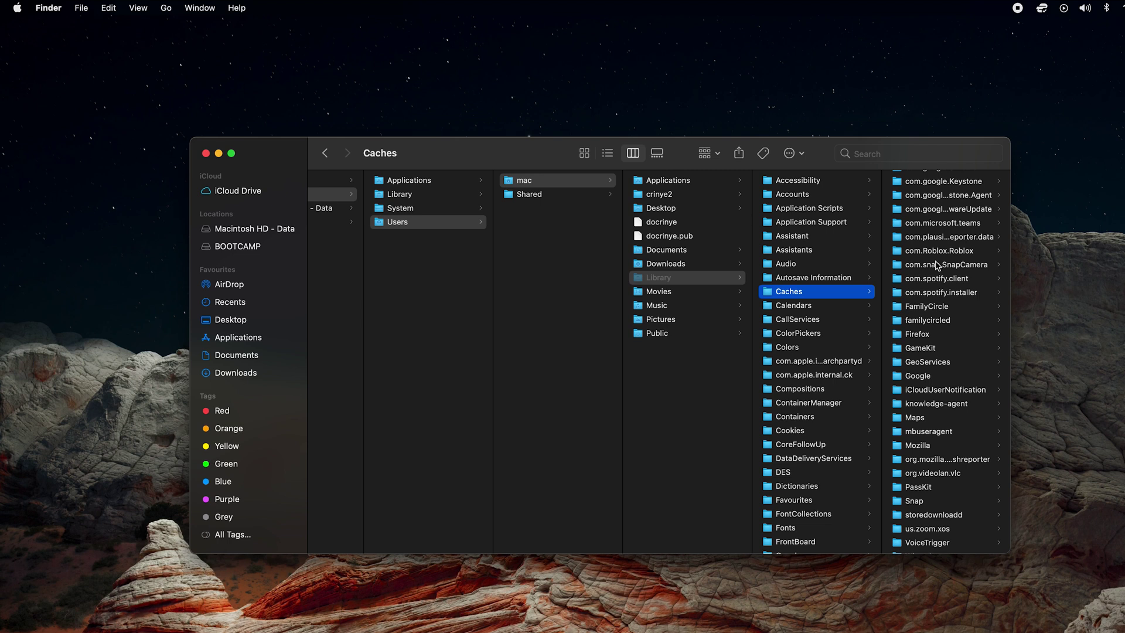
{"action": "scroll", "coordinate": [937, 265], "scroll_direction": "up", "scroll_amount": 10}
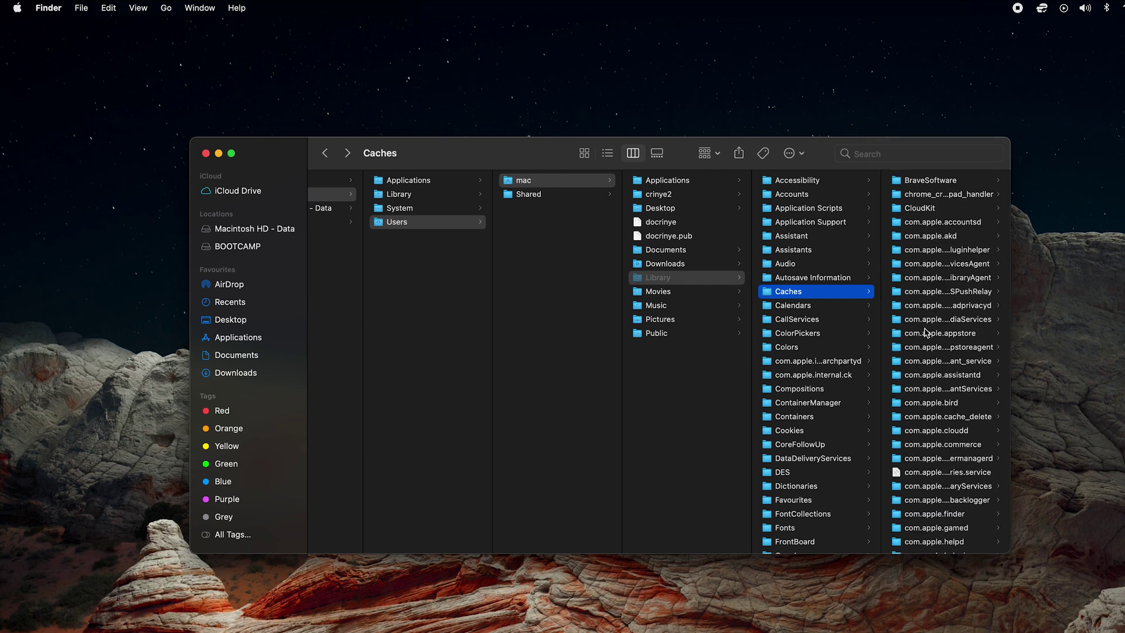
{"action": "scroll", "coordinate": [925, 332], "scroll_direction": "down", "scroll_amount": 10}
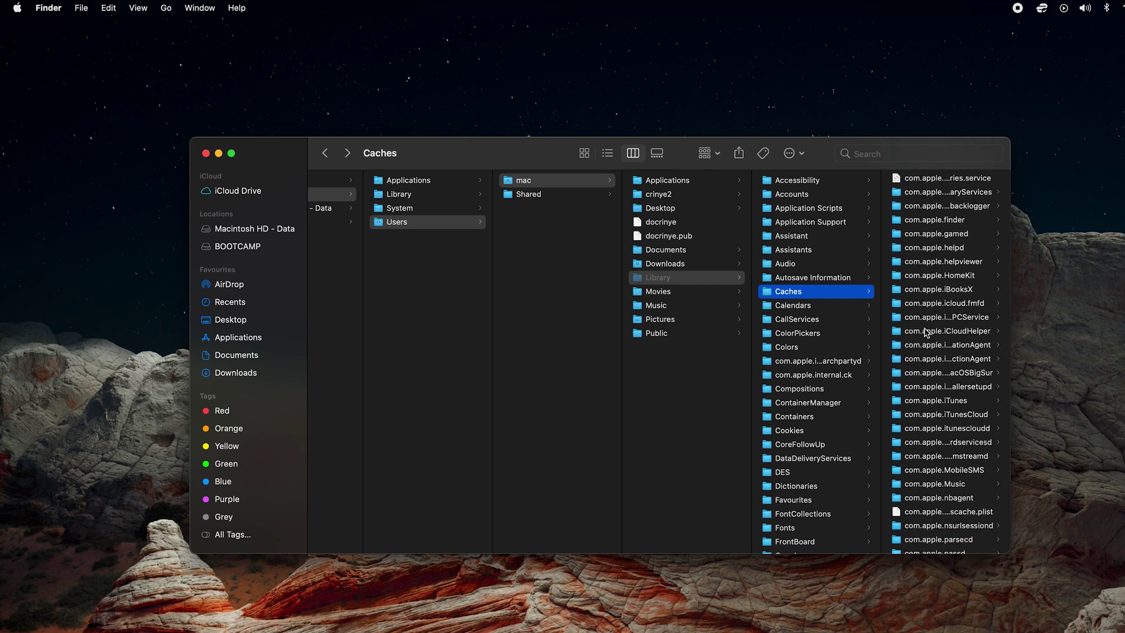
{"action": "scroll", "coordinate": [925, 332], "scroll_direction": "down", "scroll_amount": 10}
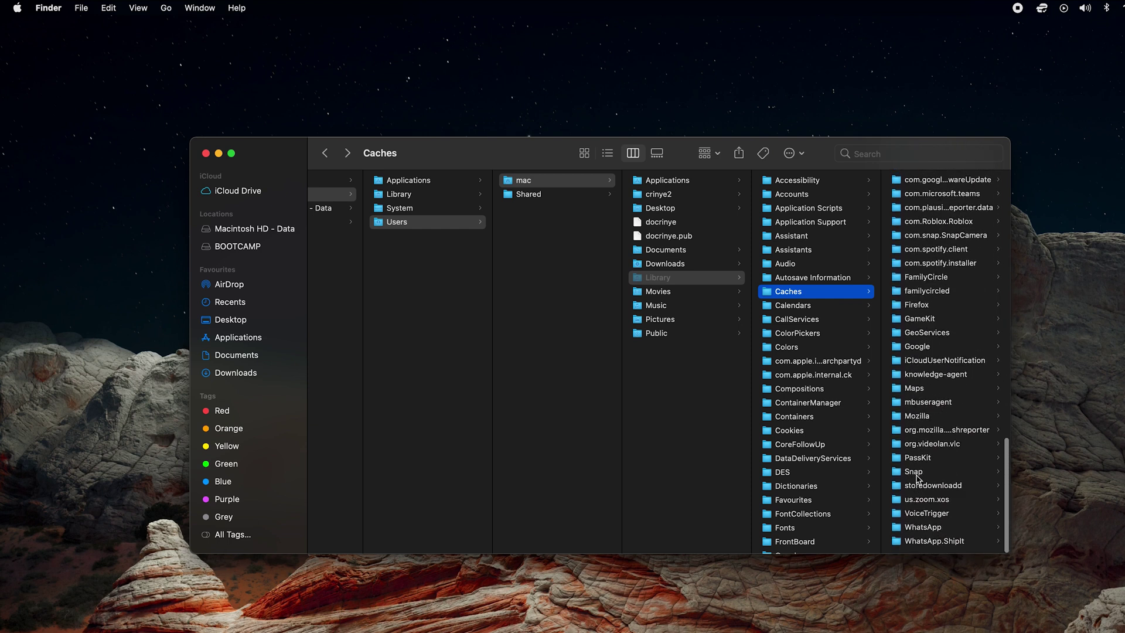
{"action": "left_click", "coordinate": [915, 474]}
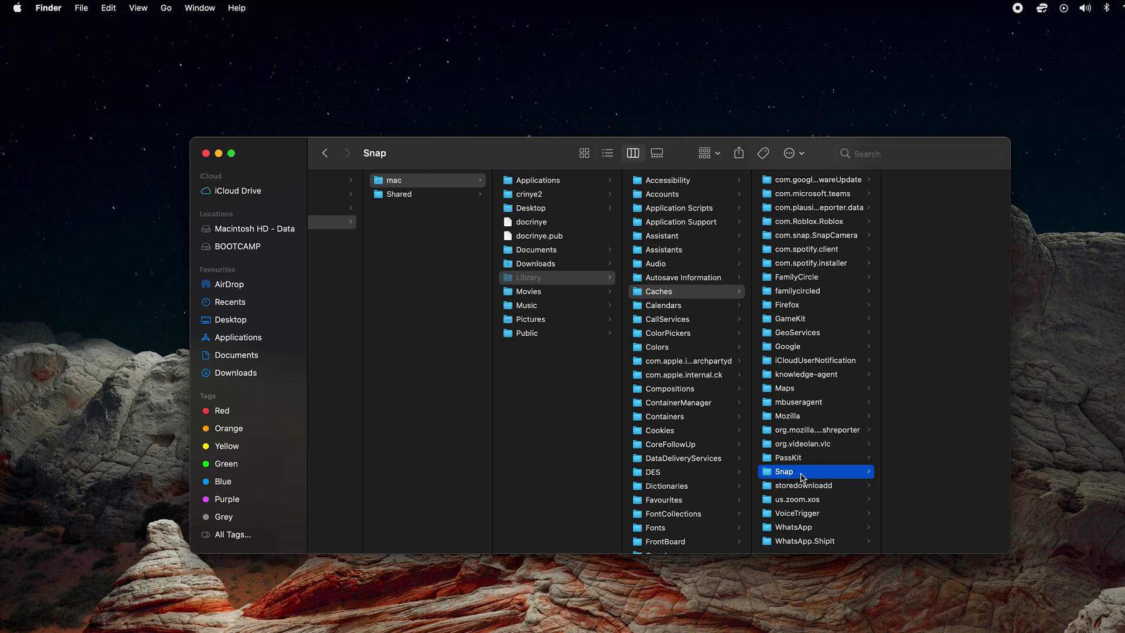
Move the Snap cache folder to the Bin with File > Move to Bin.
{"action": "left_click", "coordinate": [80, 10]}
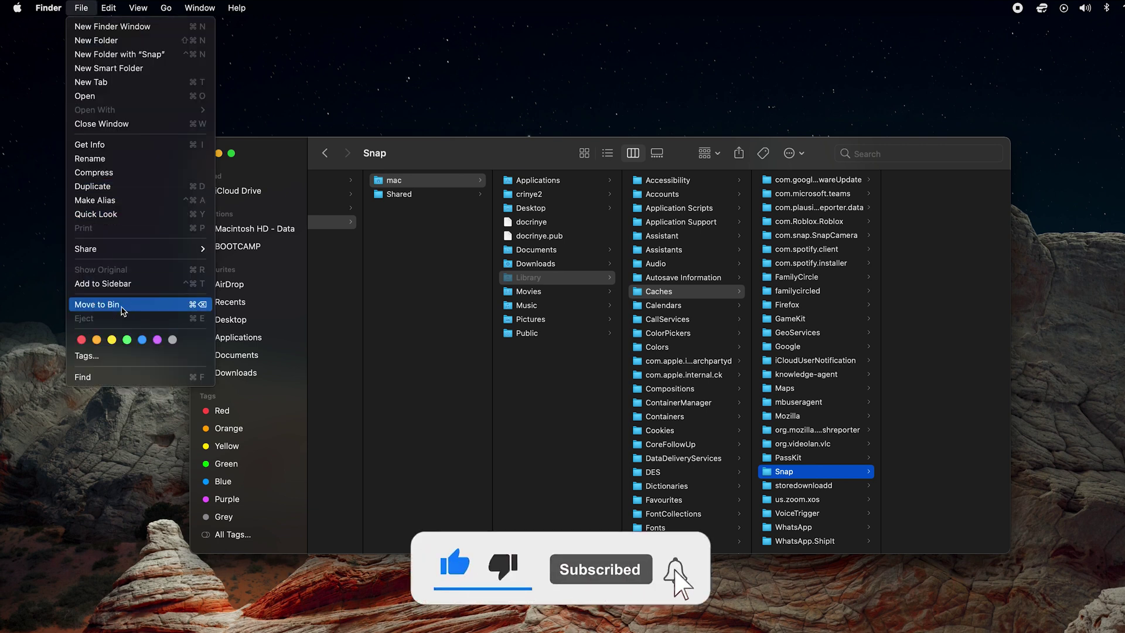
{"action": "left_click", "coordinate": [114, 308]}
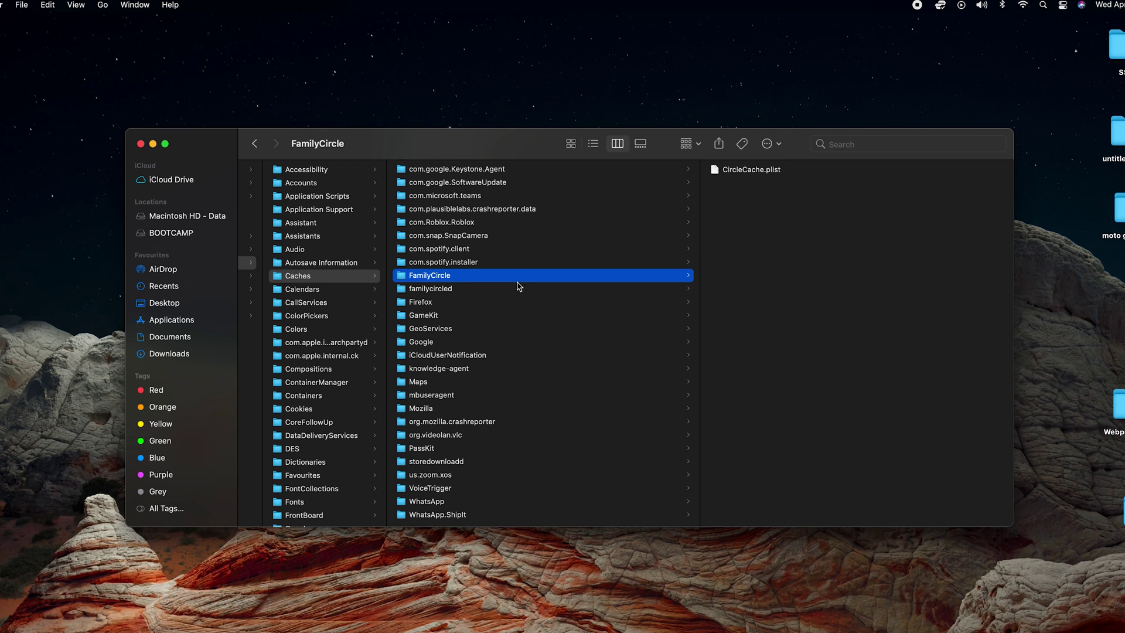
Select all 95 items in Caches, then dismiss the File menu without deleting anything.
{"action": "left_click", "coordinate": [508, 290], "text": "shift"}
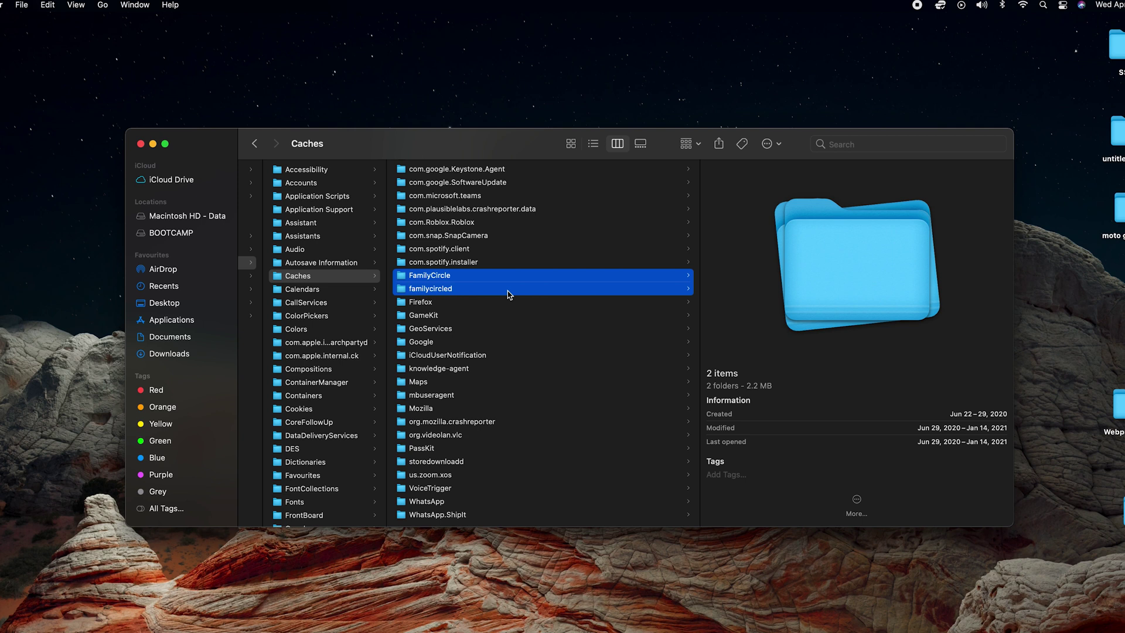
{"action": "key", "text": "cmd+a"}
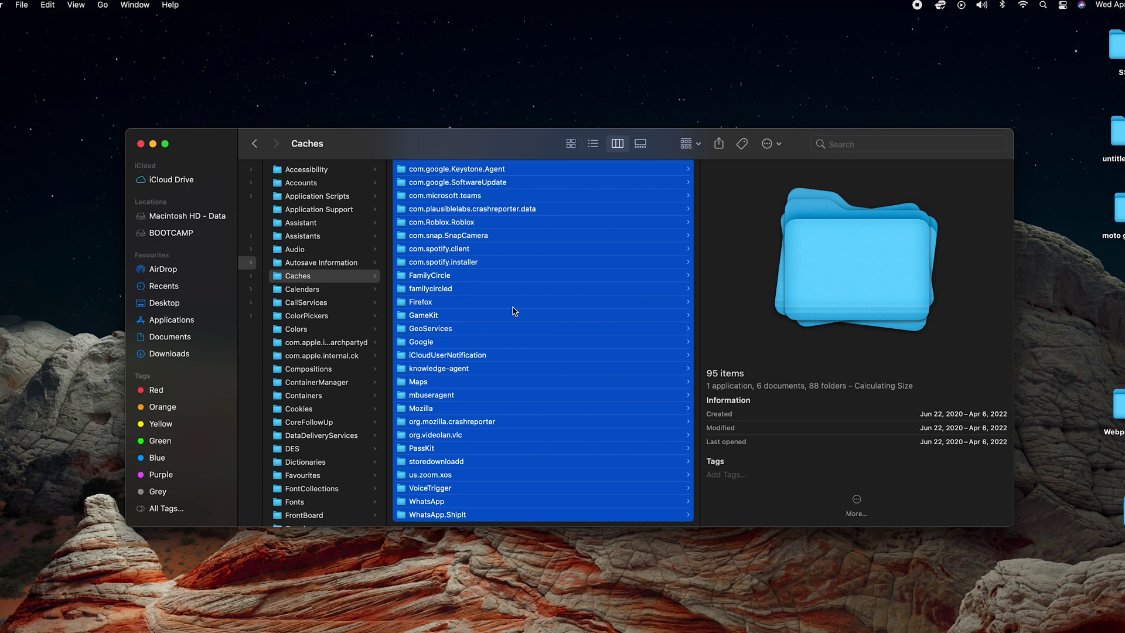
{"action": "left_click", "coordinate": [21, 5]}
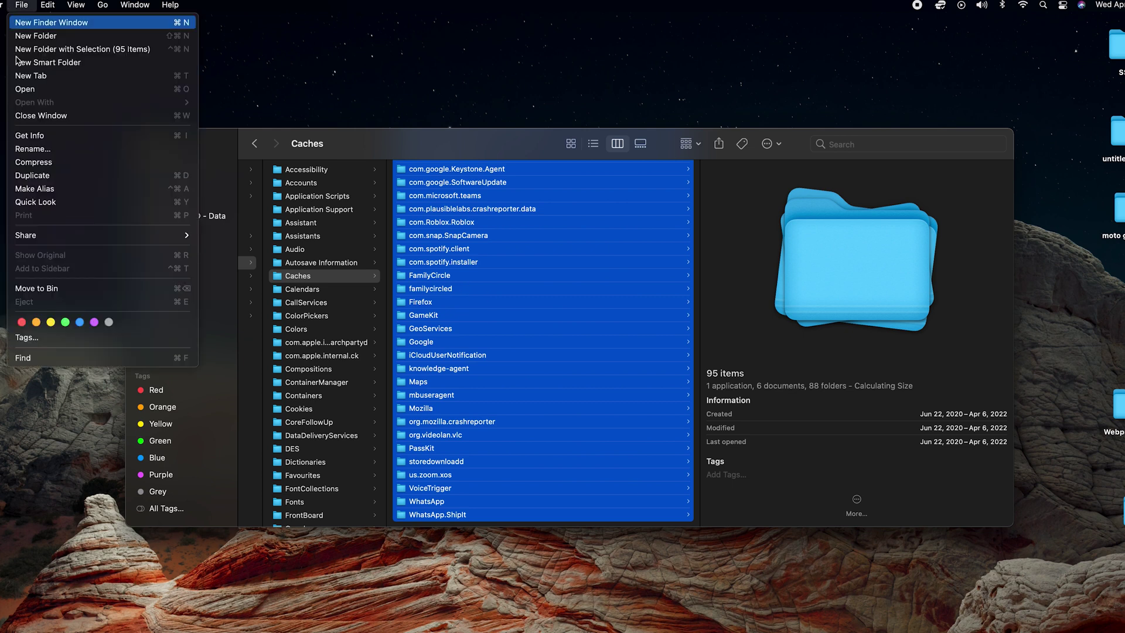
{"action": "left_click", "coordinate": [557, 85]}
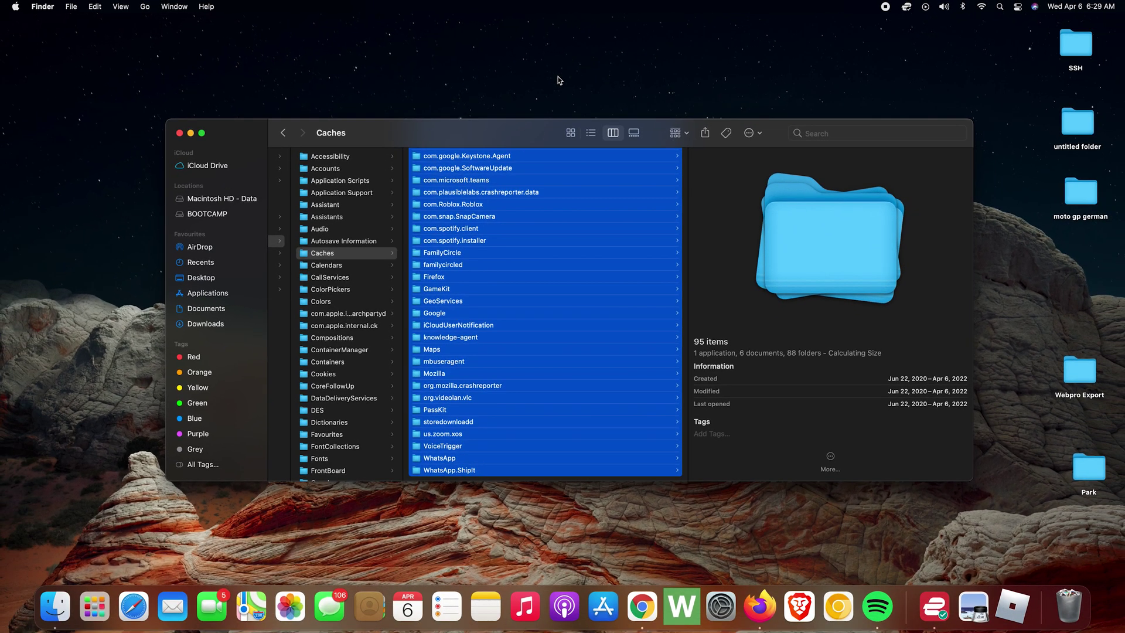
{"action": "left_click", "coordinate": [558, 80]}
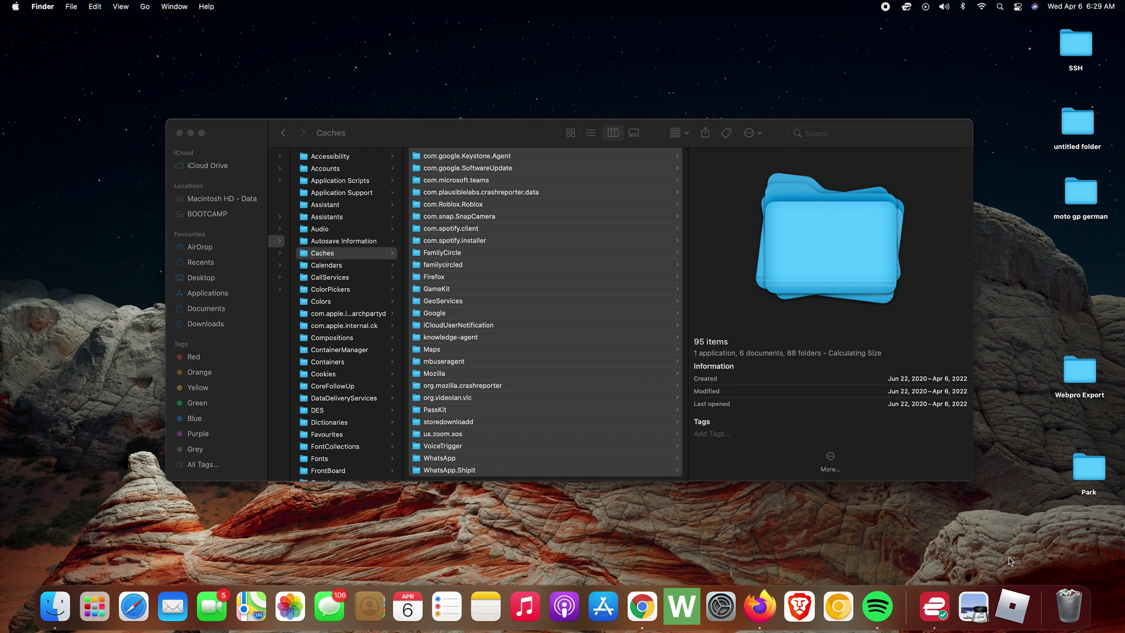
Close the Caches Finder window, launch Safari from the Dock and make it full screen.
{"action": "left_click", "coordinate": [179, 133]}
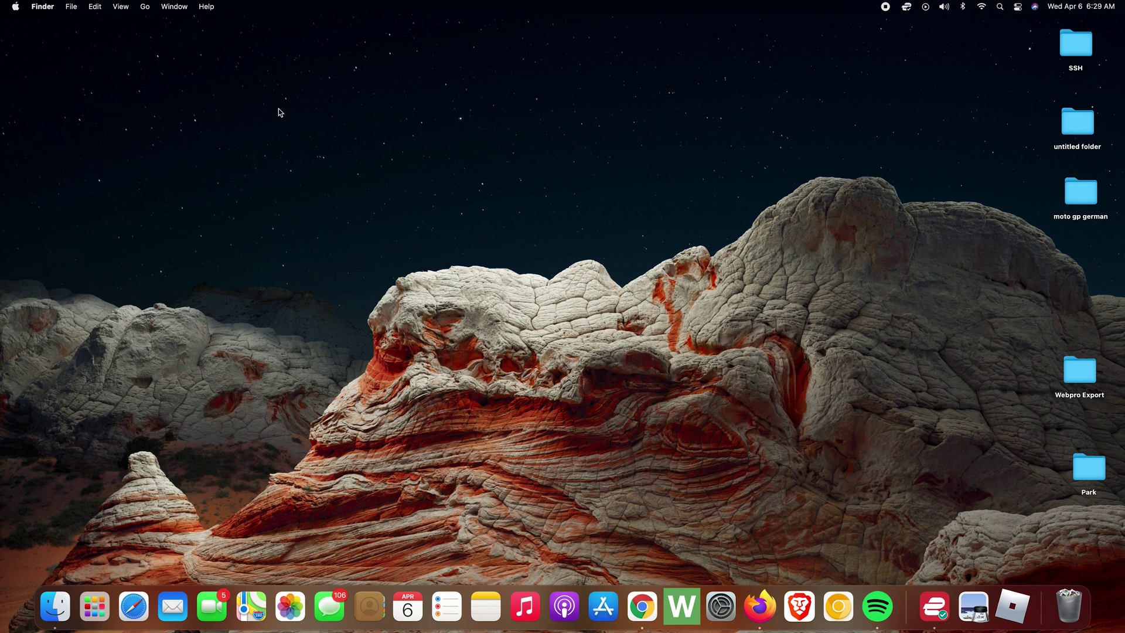
{"action": "left_click", "coordinate": [128, 610]}
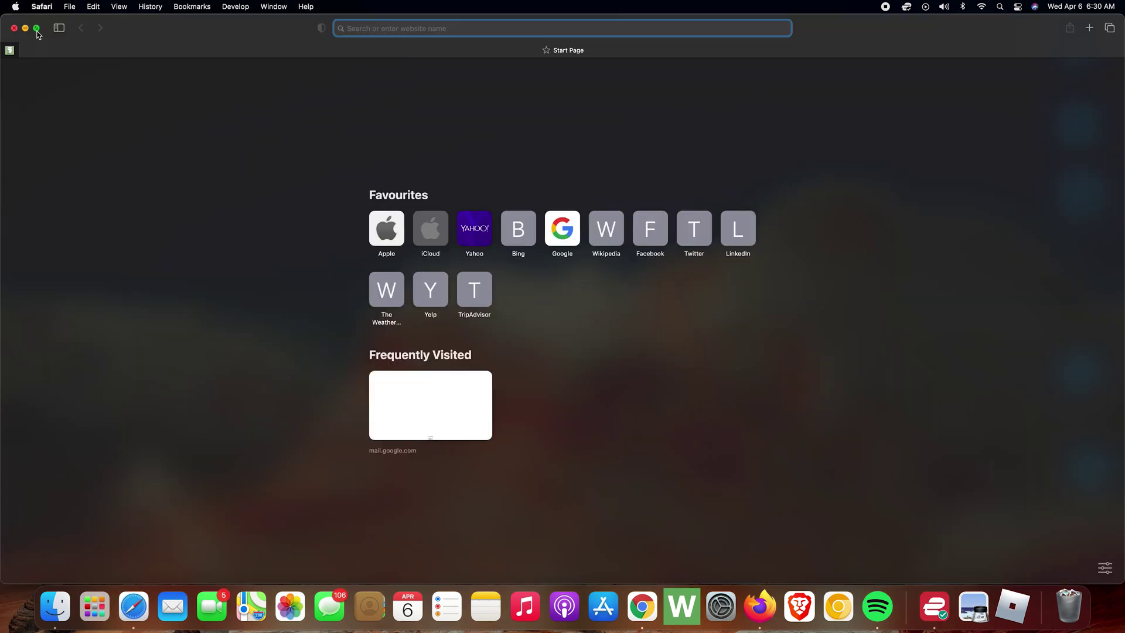
{"action": "left_click", "coordinate": [36, 27]}
In Safari Preferences, confirm Show Develop menu is checked under Advanced, then close Preferences.
{"action": "mouse_move", "coordinate": [223, 4]}
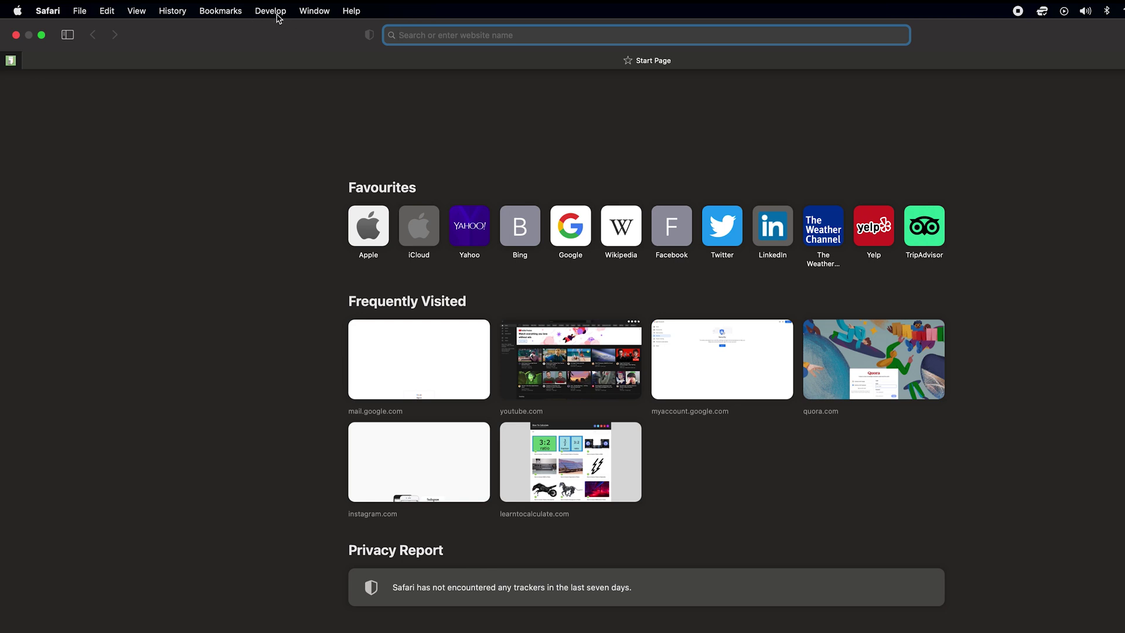
{"action": "left_click", "coordinate": [50, 11]}
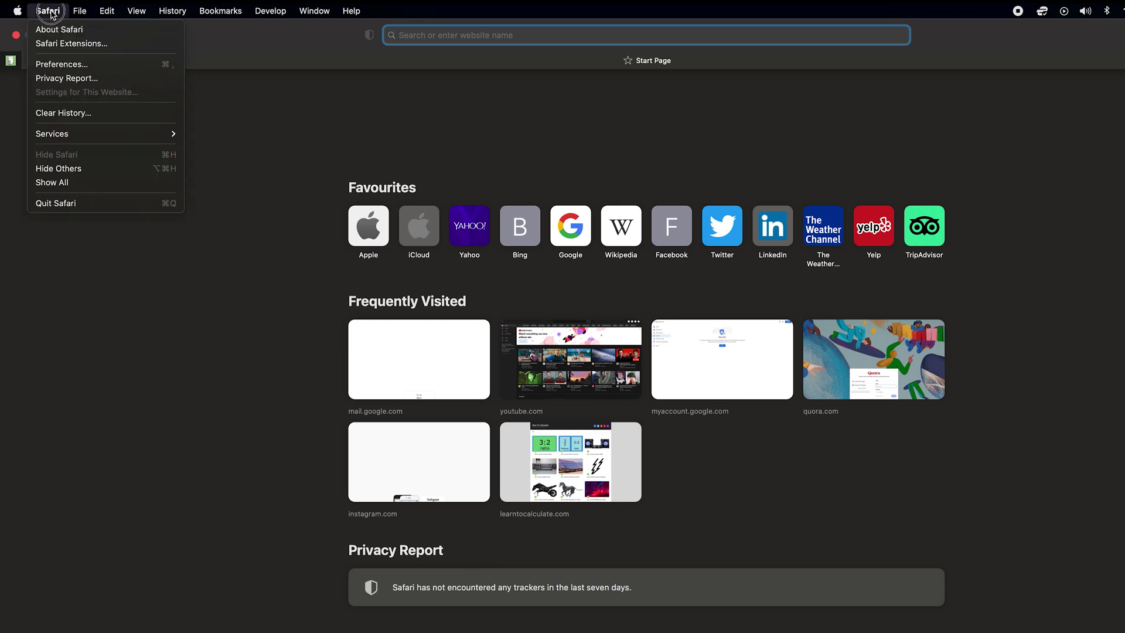
{"action": "left_click", "coordinate": [69, 65]}
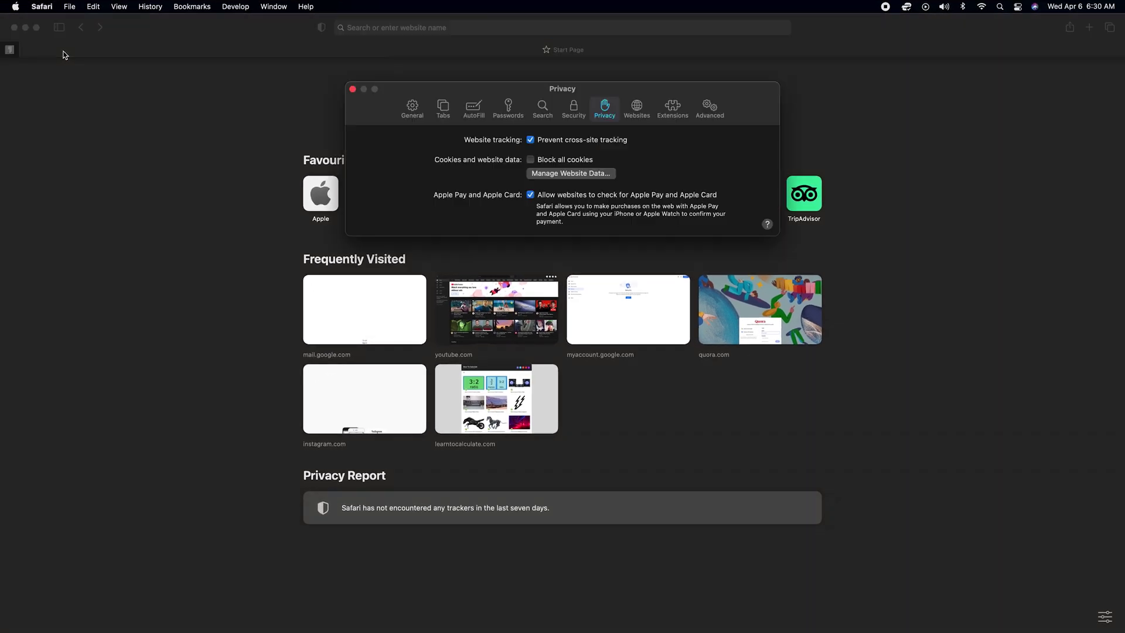
{"action": "left_click_drag", "start_coordinate": [651, 90], "coordinate": [616, 174]}
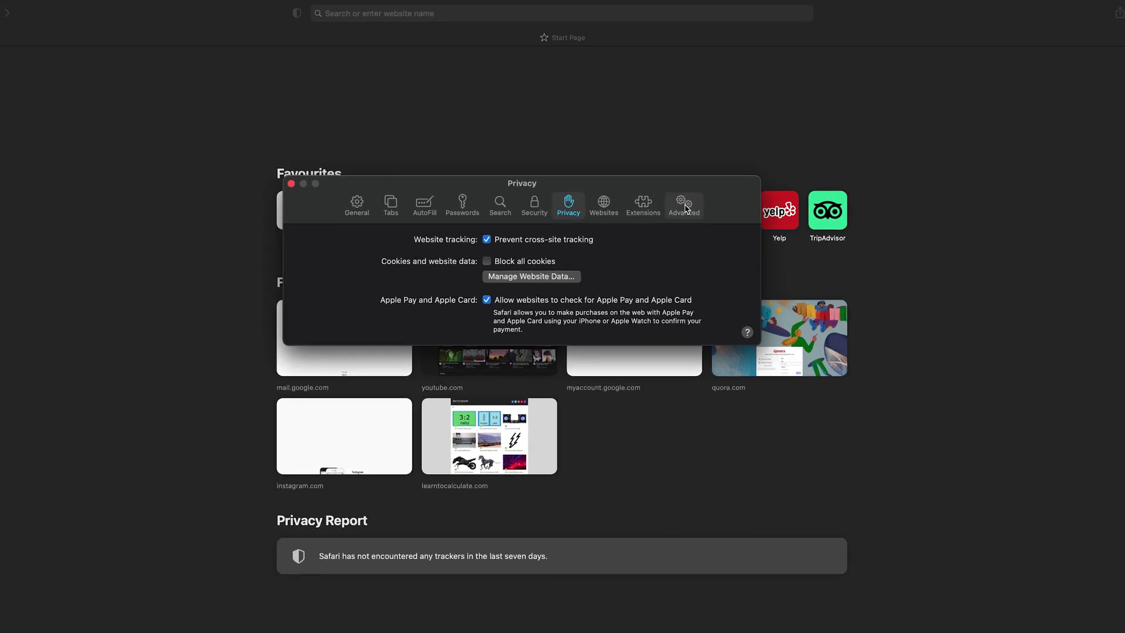
{"action": "left_click", "coordinate": [684, 207]}
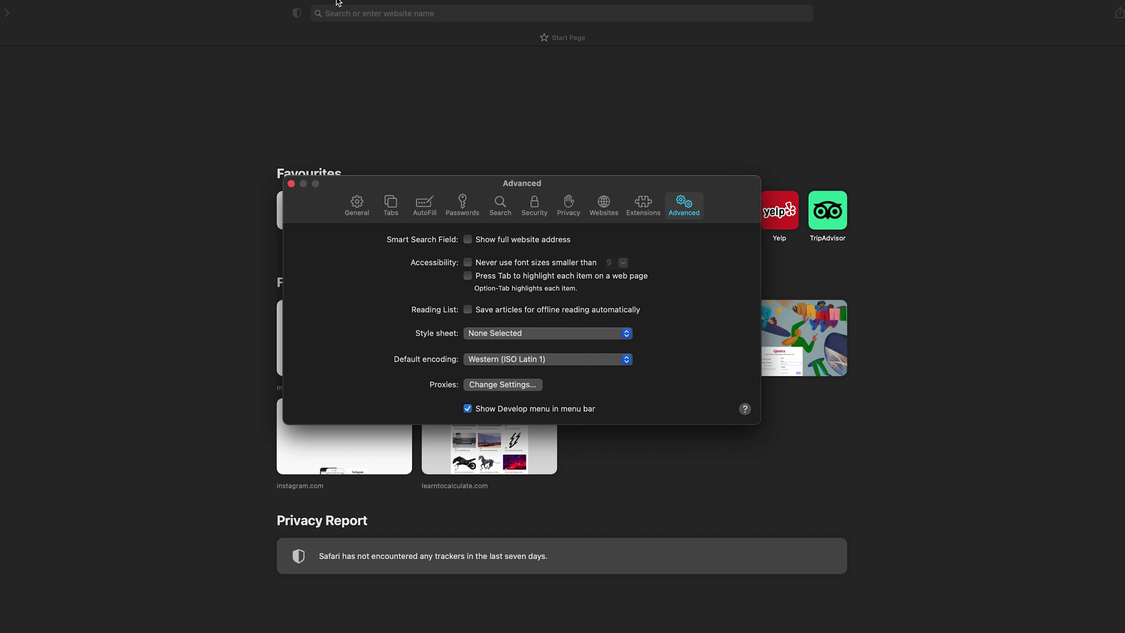
{"action": "mouse_move", "coordinate": [322, 4]}
{"action": "mouse_move", "coordinate": [222, 4]}
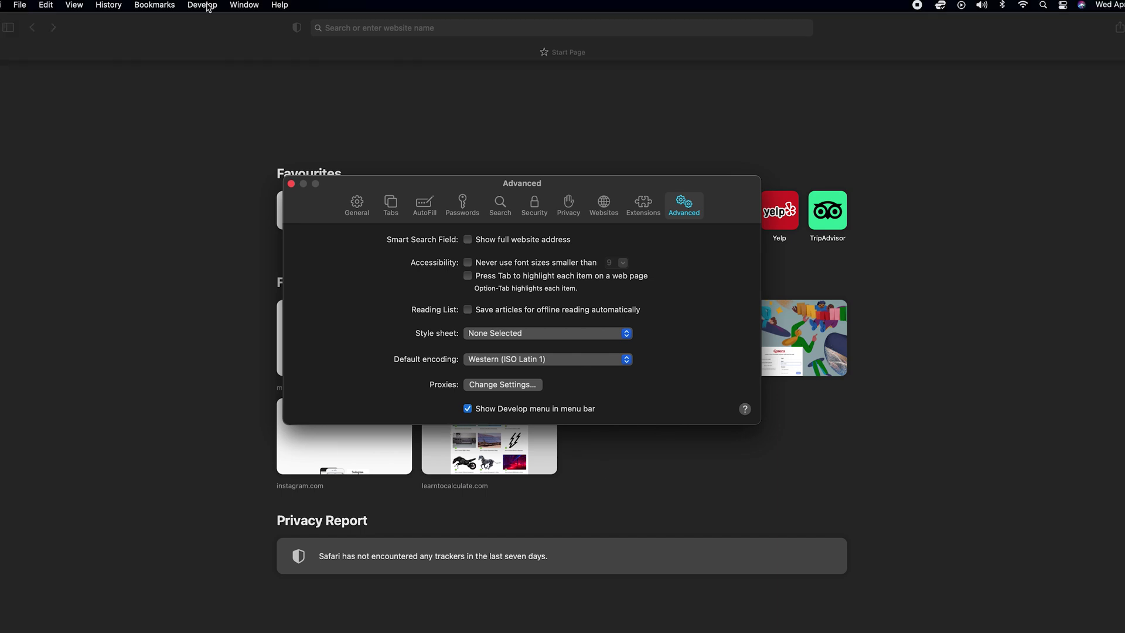
{"action": "left_click", "coordinate": [291, 183]}
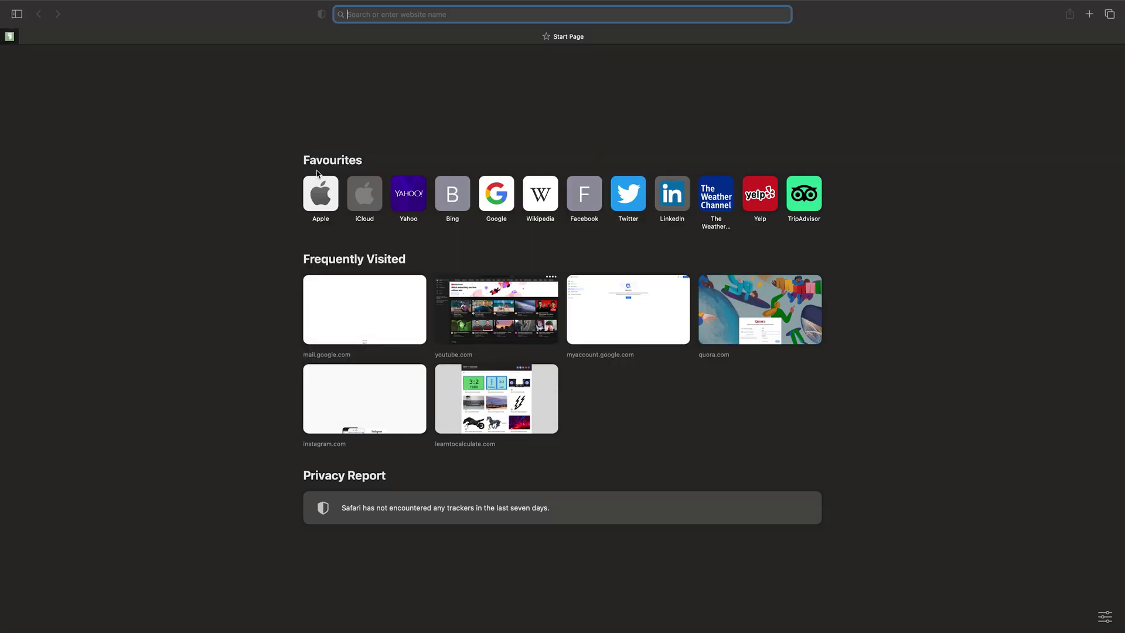
{"action": "mouse_move", "coordinate": [239, 5]}
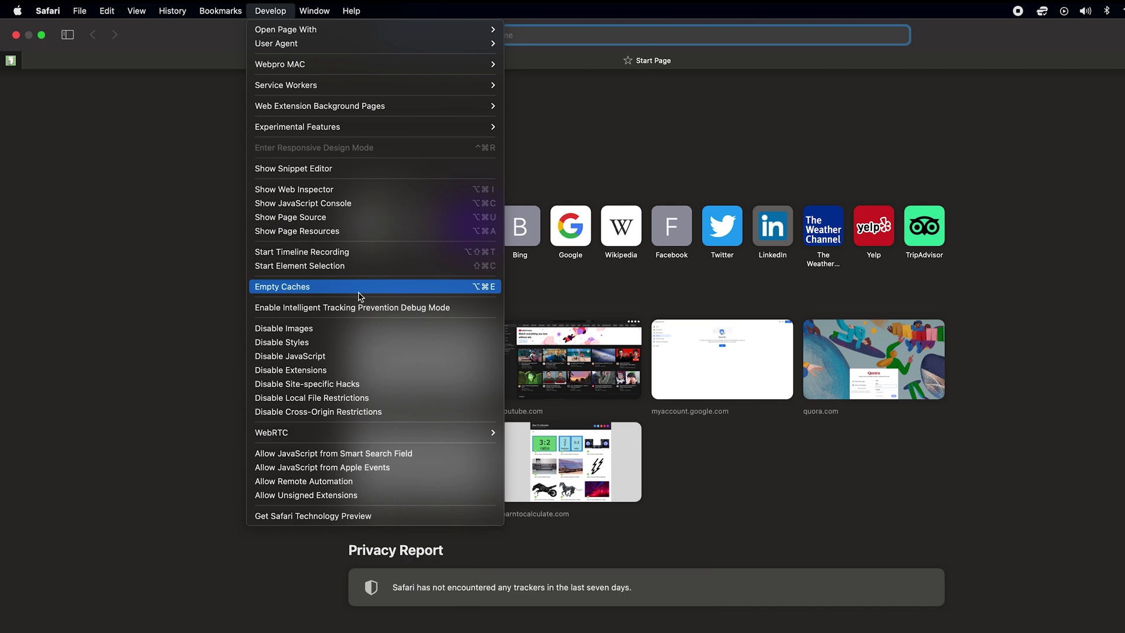
{"action": "left_click", "coordinate": [180, 291]}
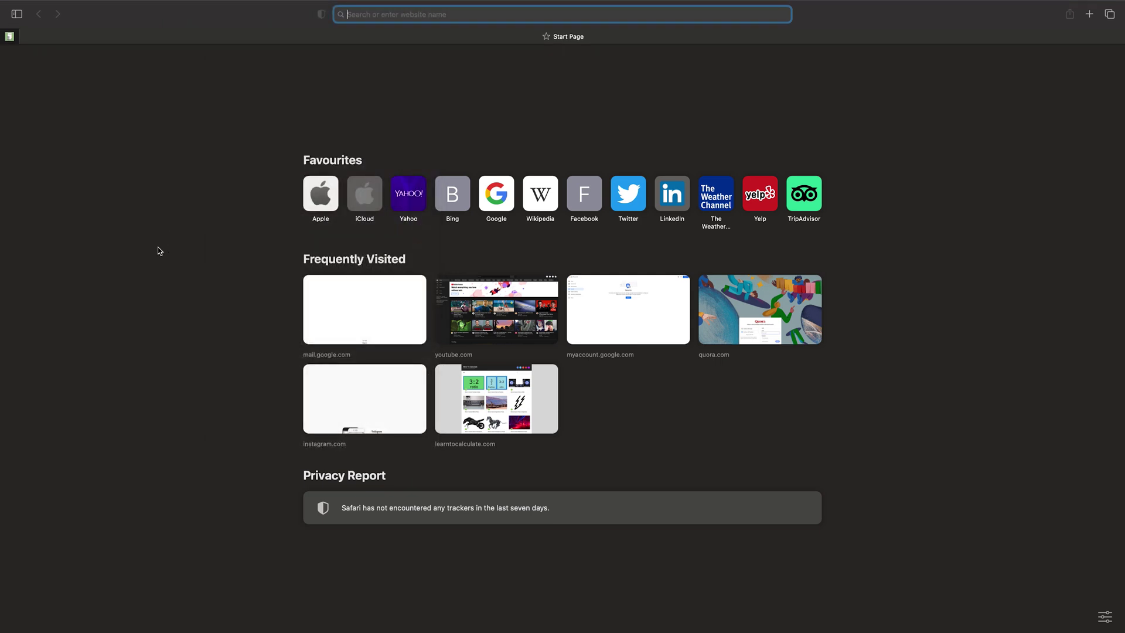